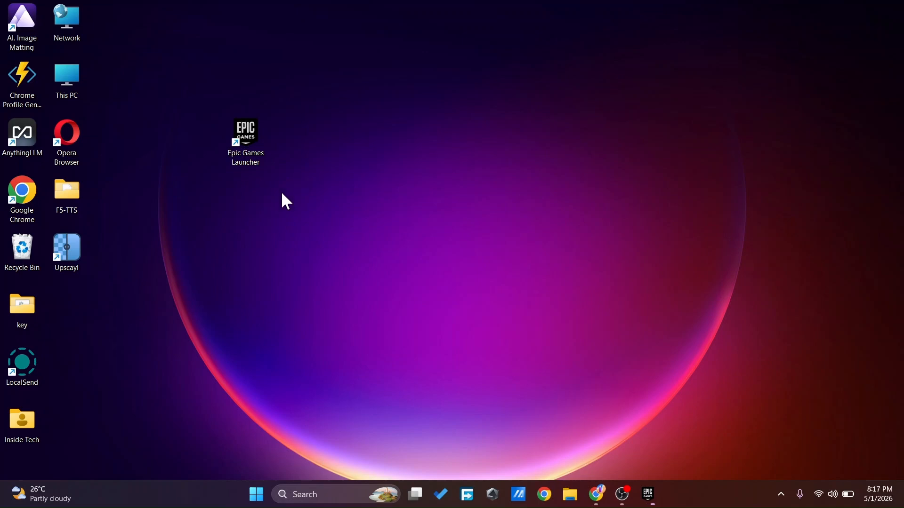
- End the EpicGamesLauncher process in Task Manager and close Task Manager
right_click(686, 496)
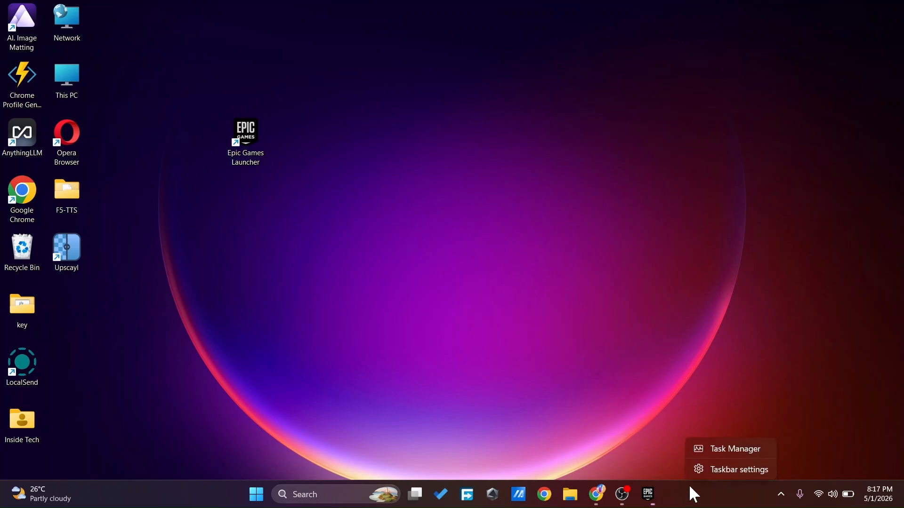
click(720, 451)
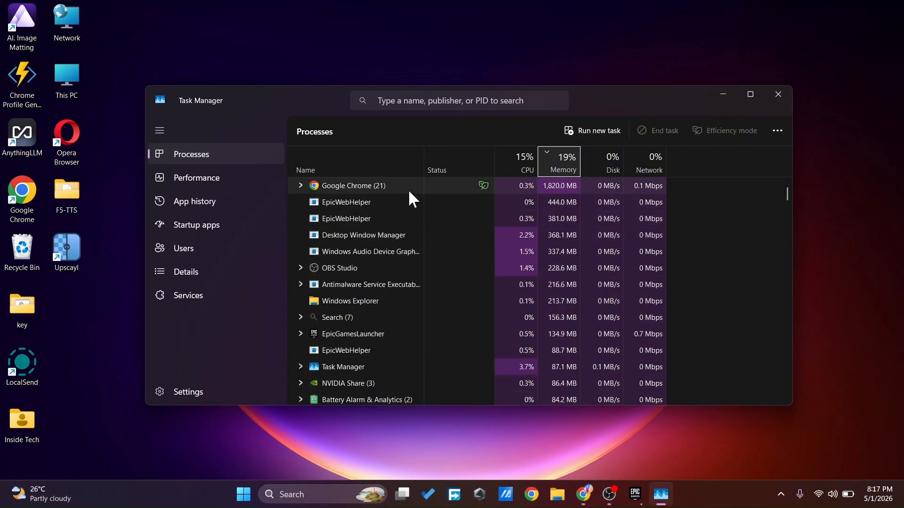
scroll(396, 254, down, 1)
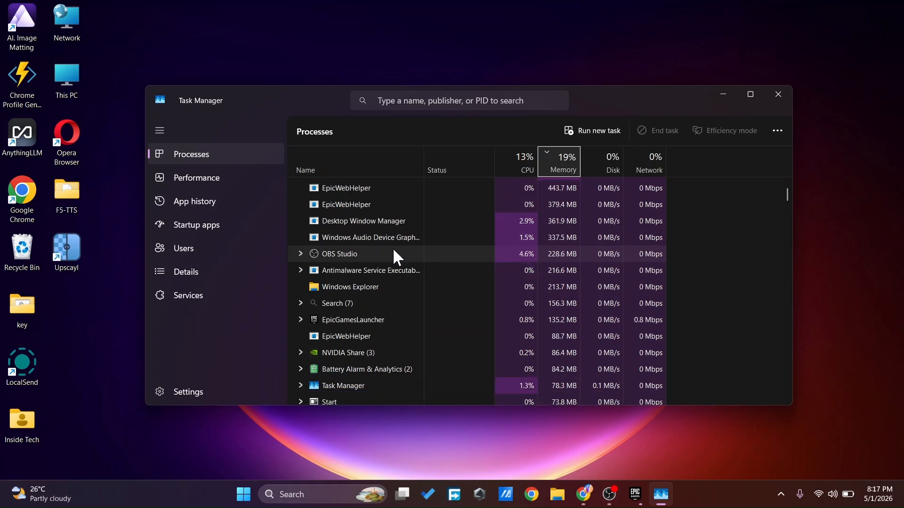
right_click(349, 320)
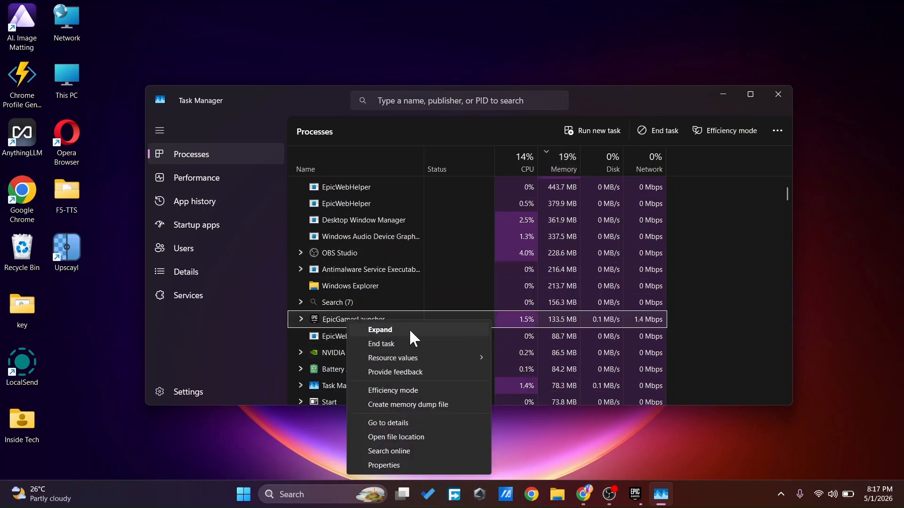
click(410, 344)
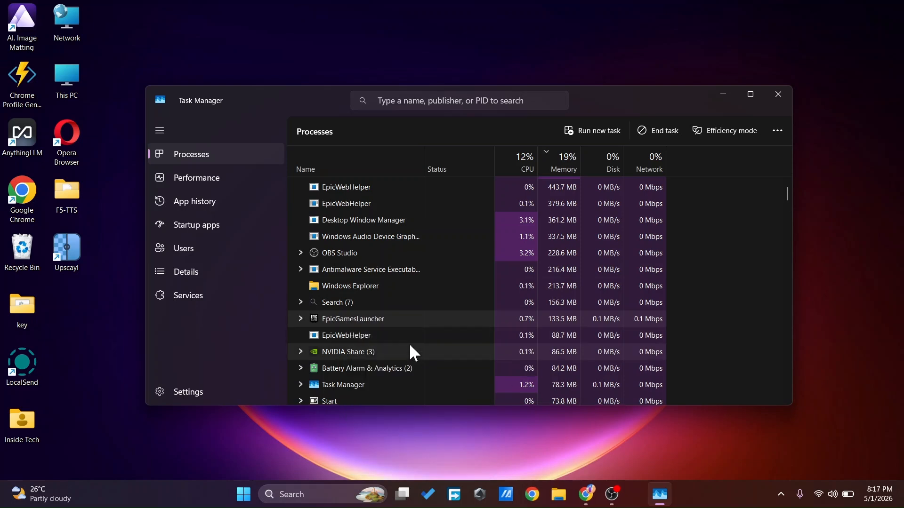
click(783, 98)
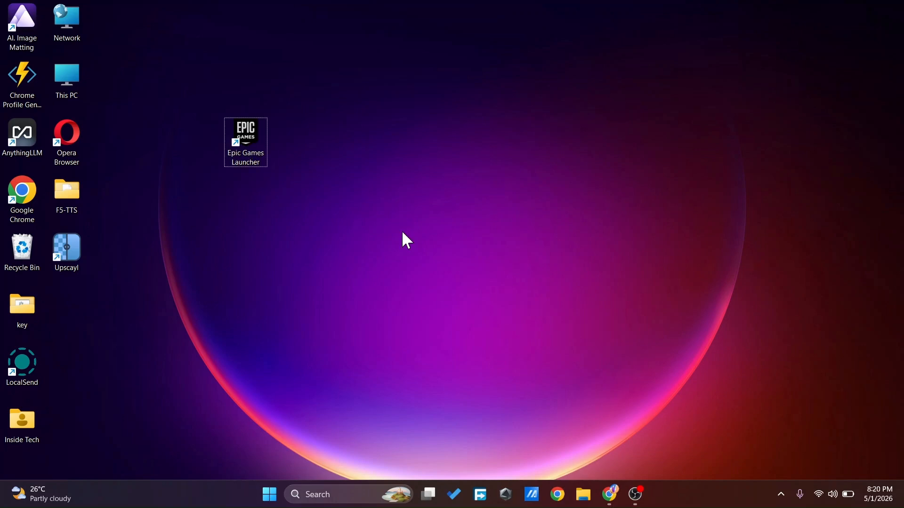
- Open the local application data folder by running %localappdata% from the Run dialog
key(super+r)
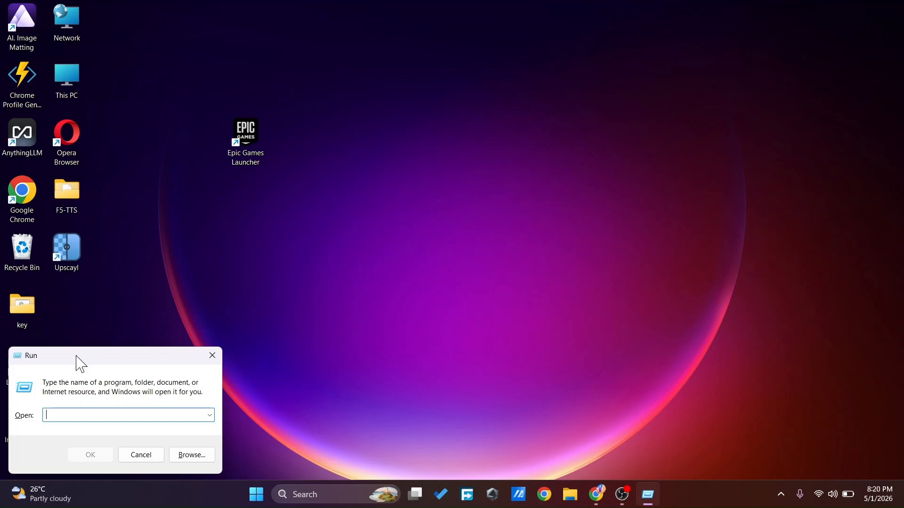
drag(75, 356, 386, 193)
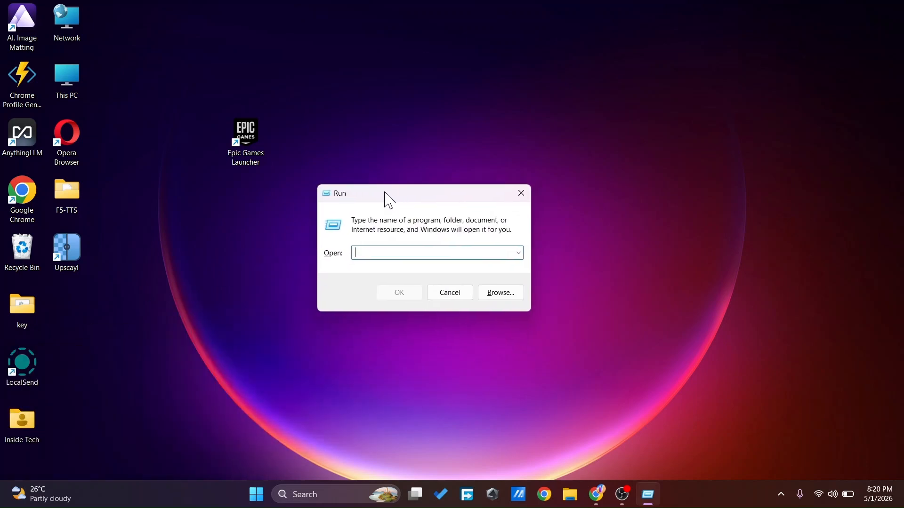
text(%localappdata%)
click(396, 297)
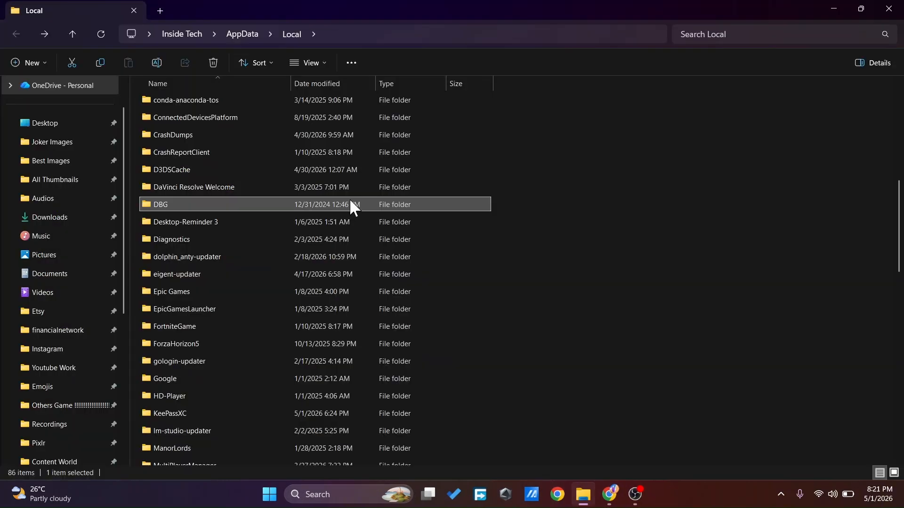
- Open the Saved folder inside the EpicGamesLauncher folder
key(e)
key(e)
key(e)
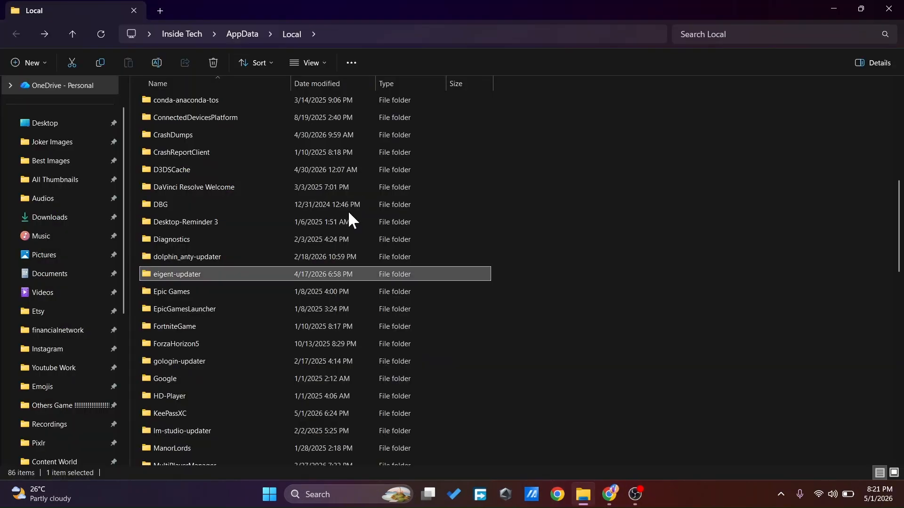
double_click(268, 309)
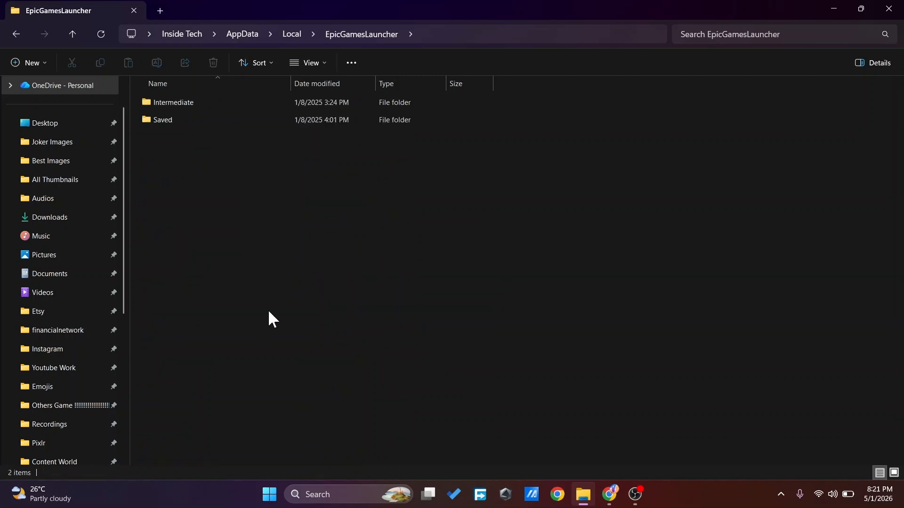
double_click(181, 120)
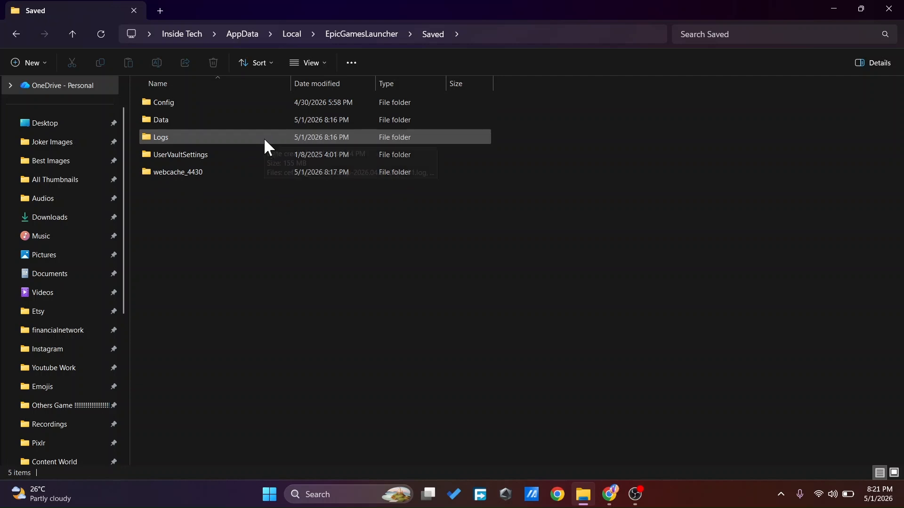
- Delete the webcache_4430 folder from the launcher's Saved folder and close the file window
mouse_move(218, 171)
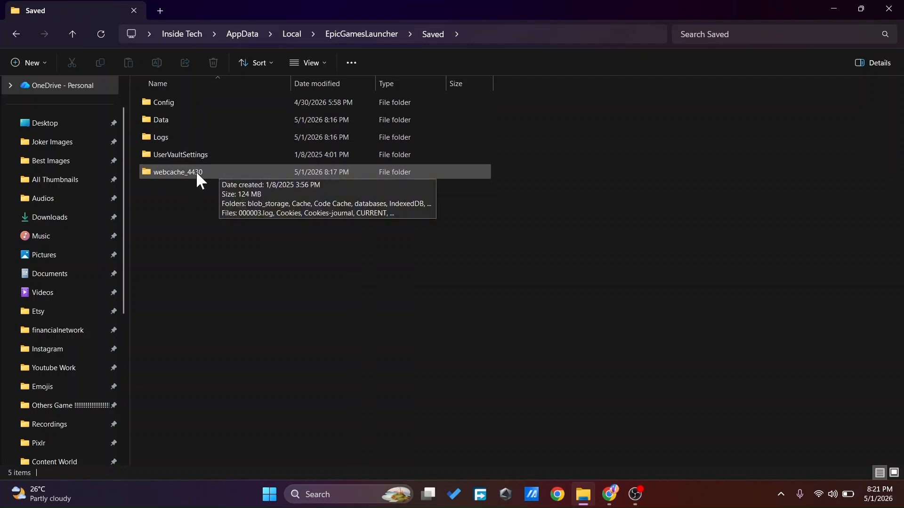
click(215, 172)
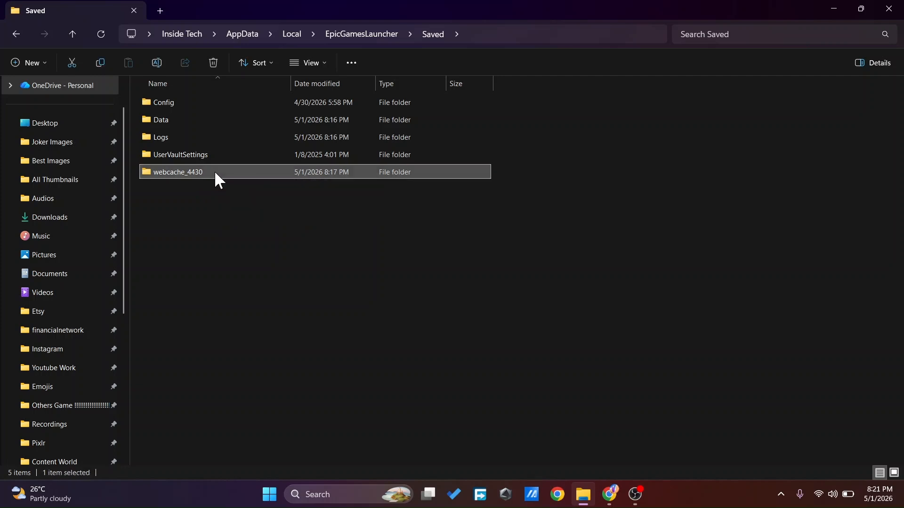
right_click(213, 171)
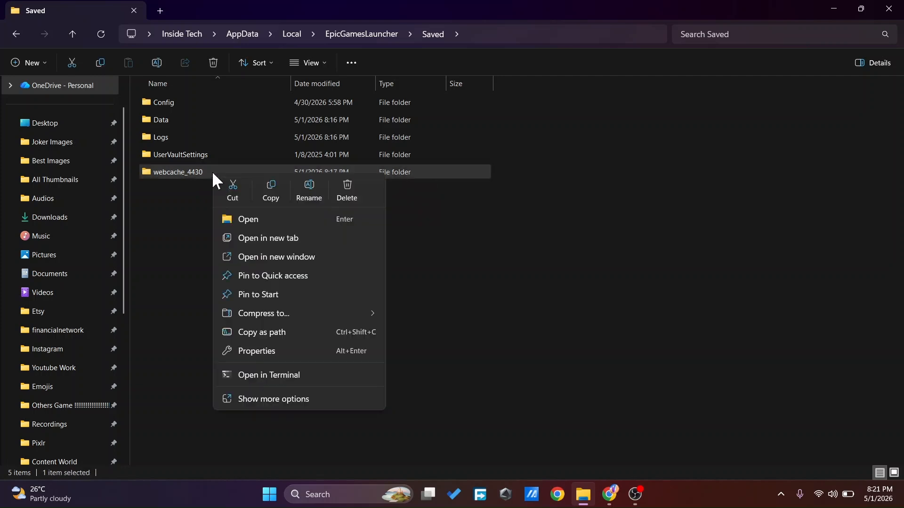
click(343, 190)
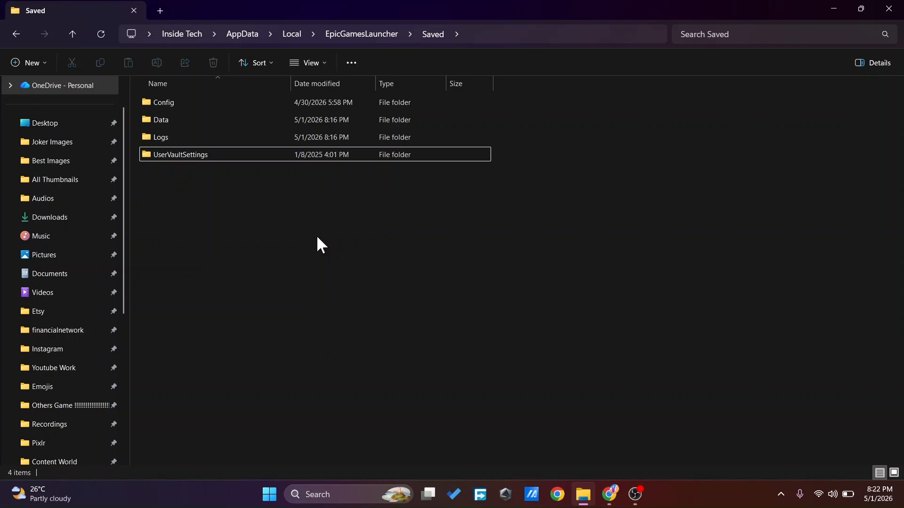
click(889, 10)
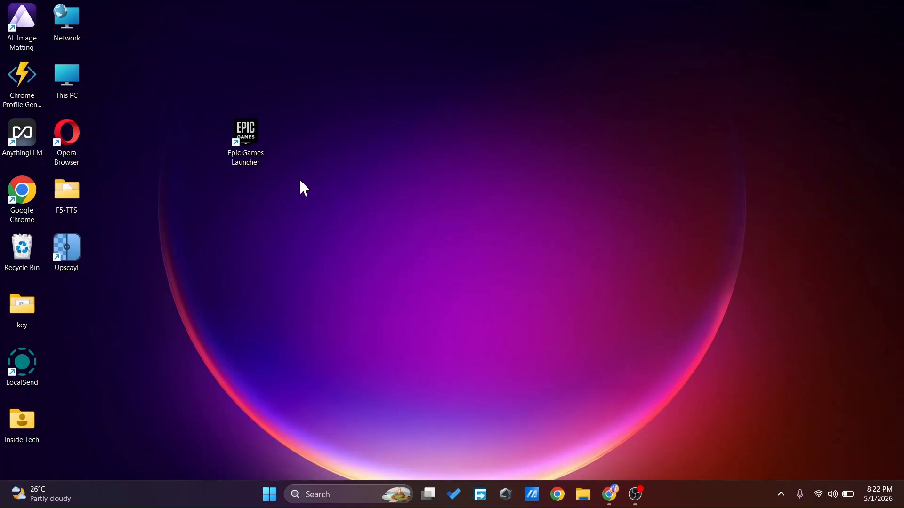
- Run the Epic Games Launcher shortcut as administrator, and enable "Run this program as an administrator" in its compatibility properties
right_click(244, 136)
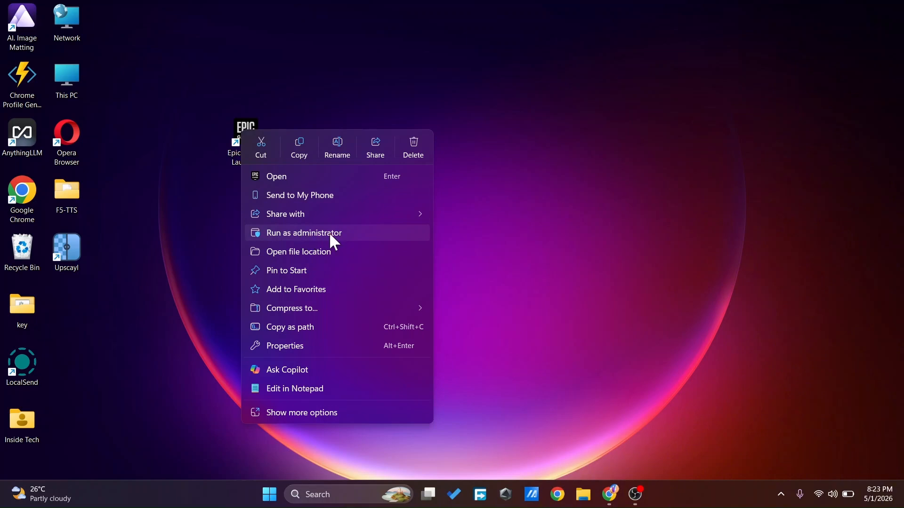
click(341, 242)
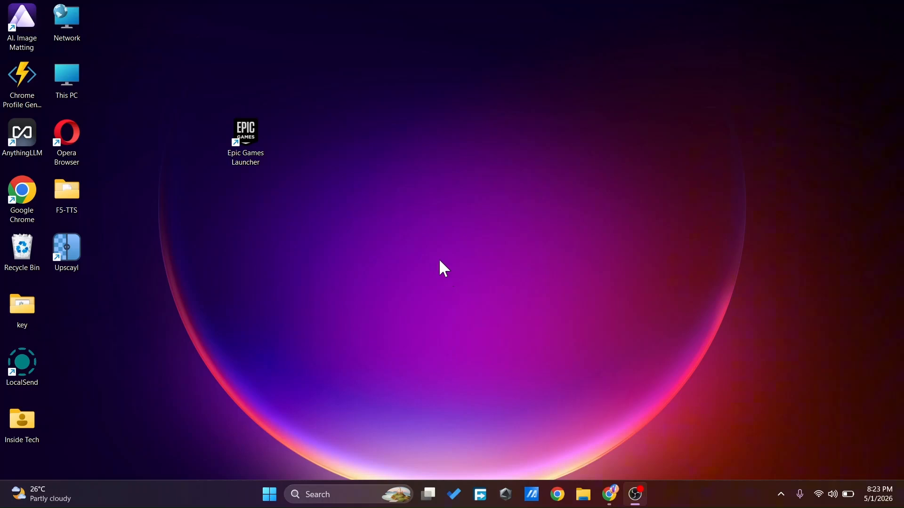
right_click(245, 137)
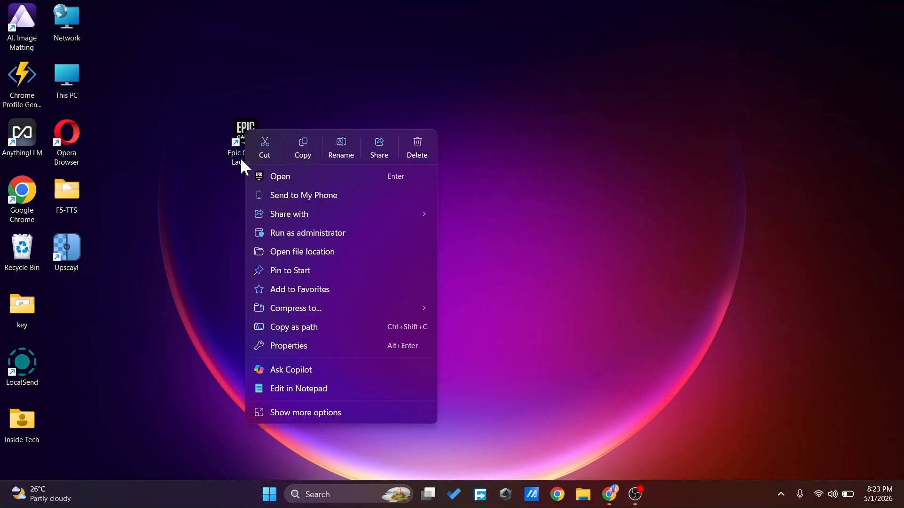
click(322, 345)
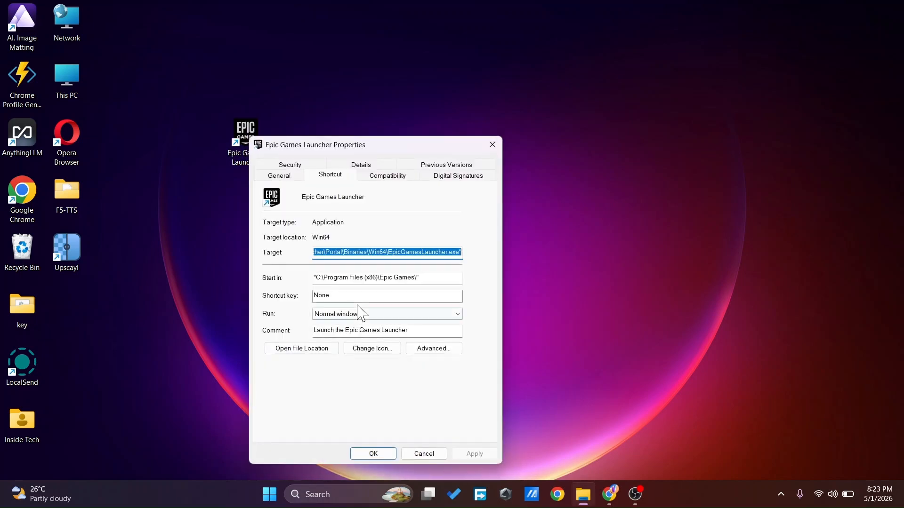
drag(358, 152, 402, 132)
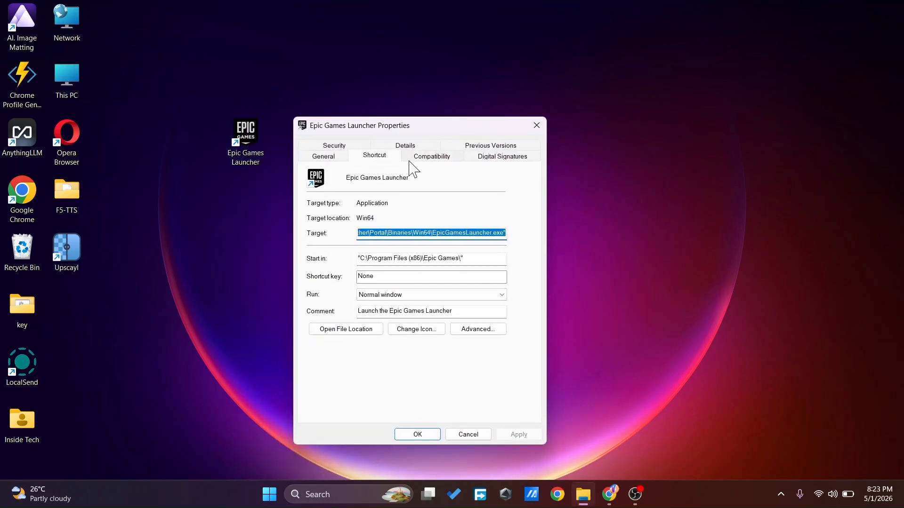
click(446, 164)
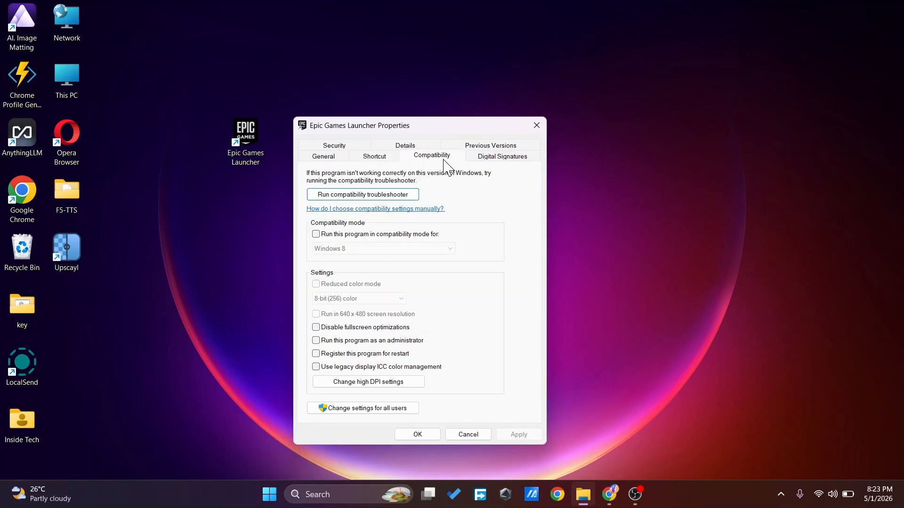
click(316, 341)
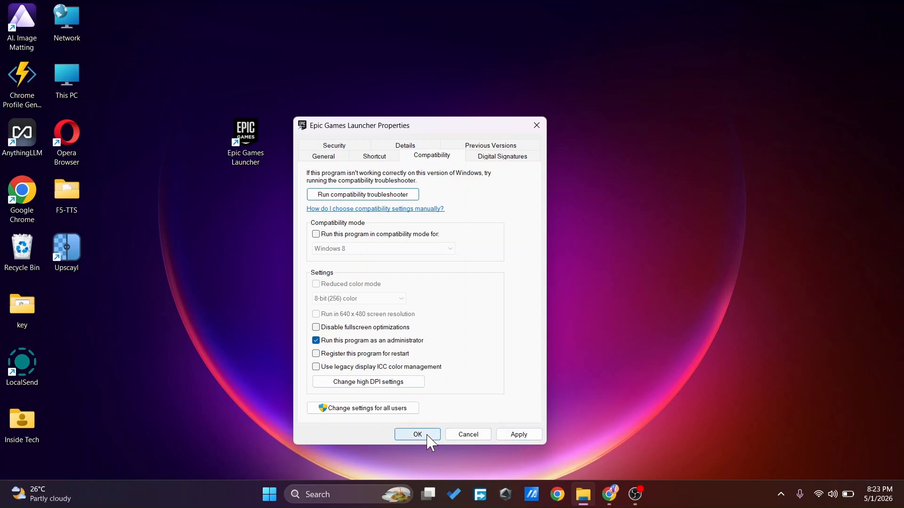
click(535, 123)
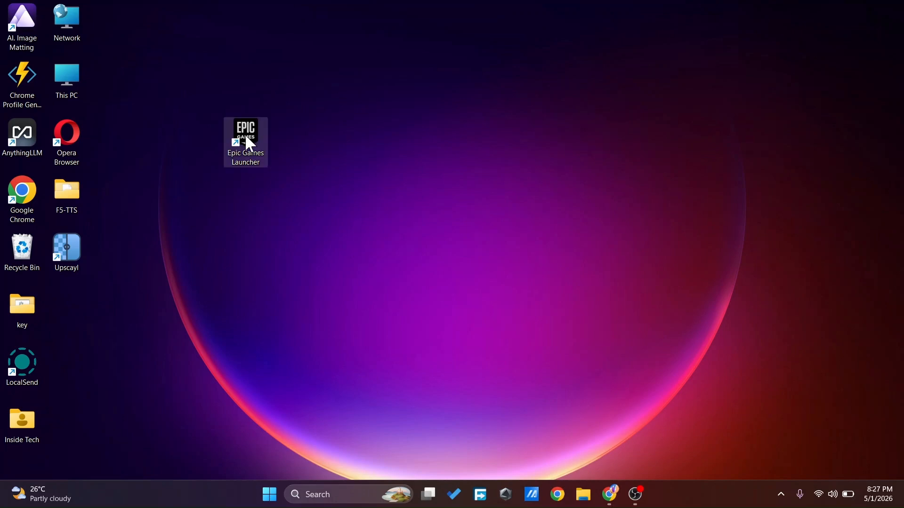
- Append the -OpenGL launch option to the Target of the Epic Games Launcher shortcut and apply the change
right_click(246, 141)
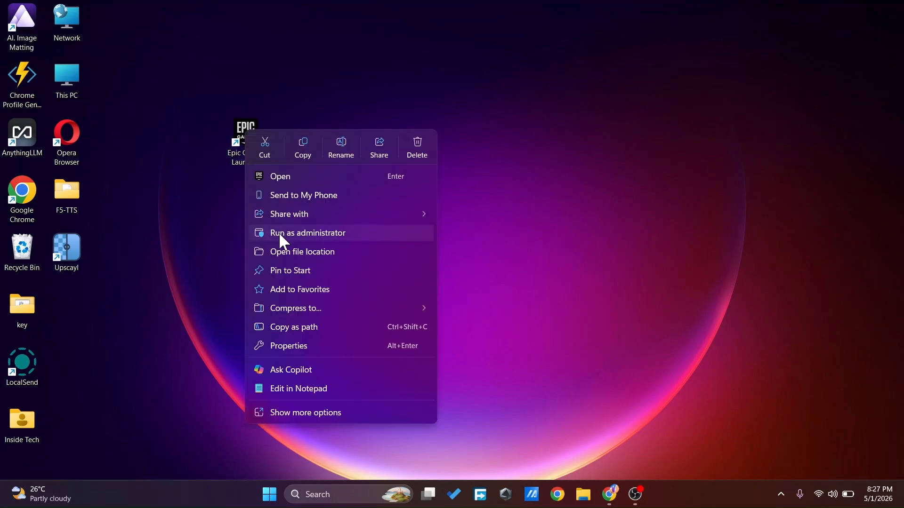
click(281, 347)
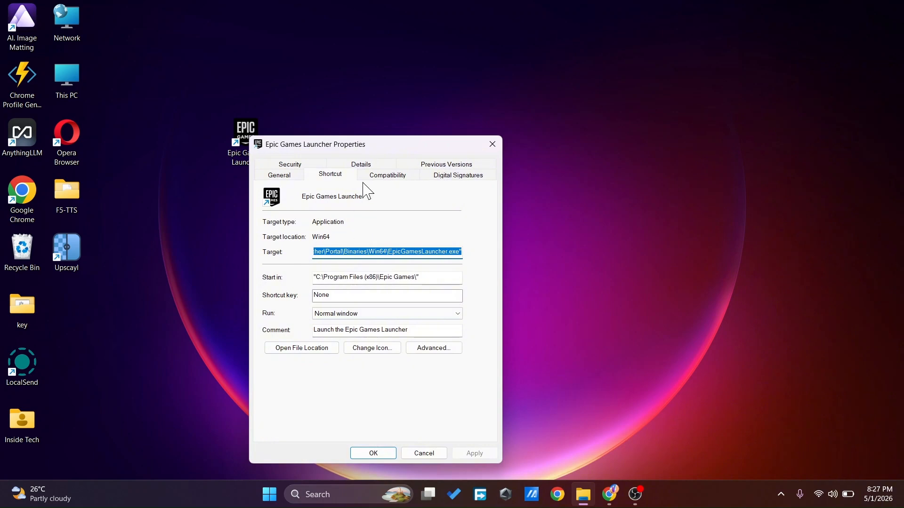
drag(366, 152, 436, 99)
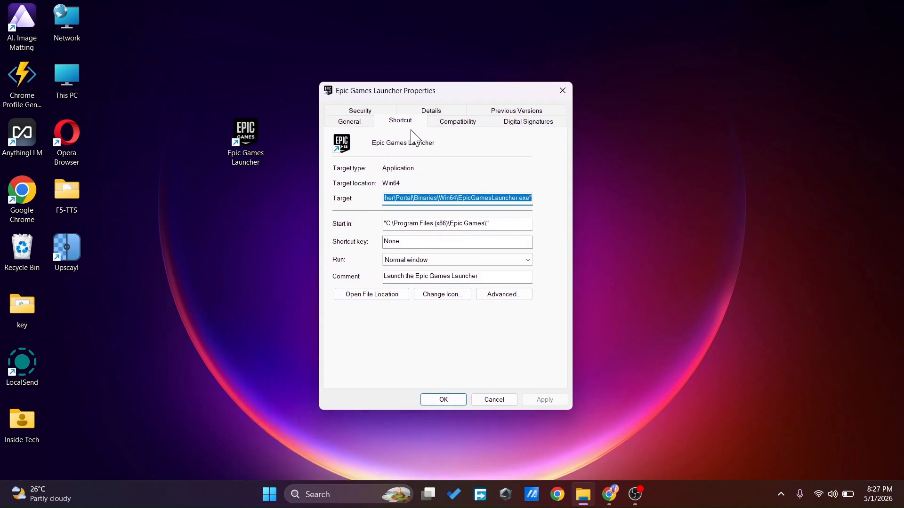
click(484, 203)
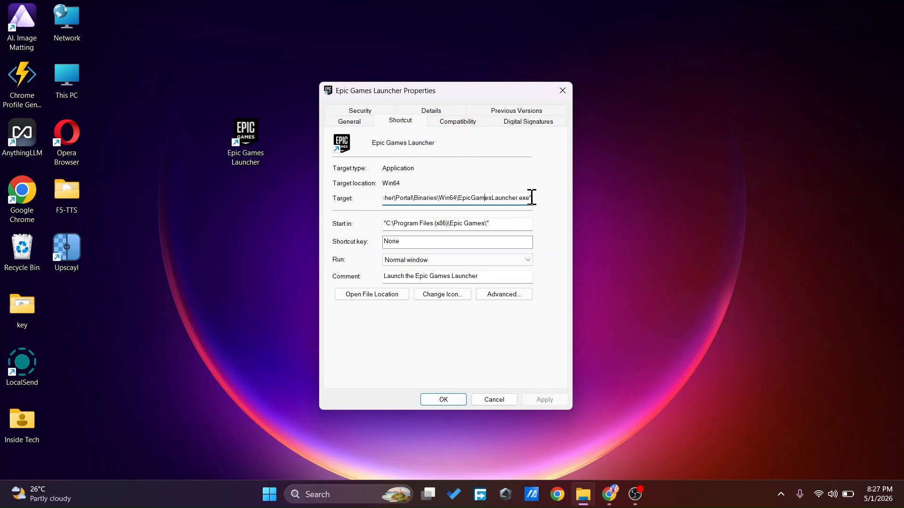
key(End)
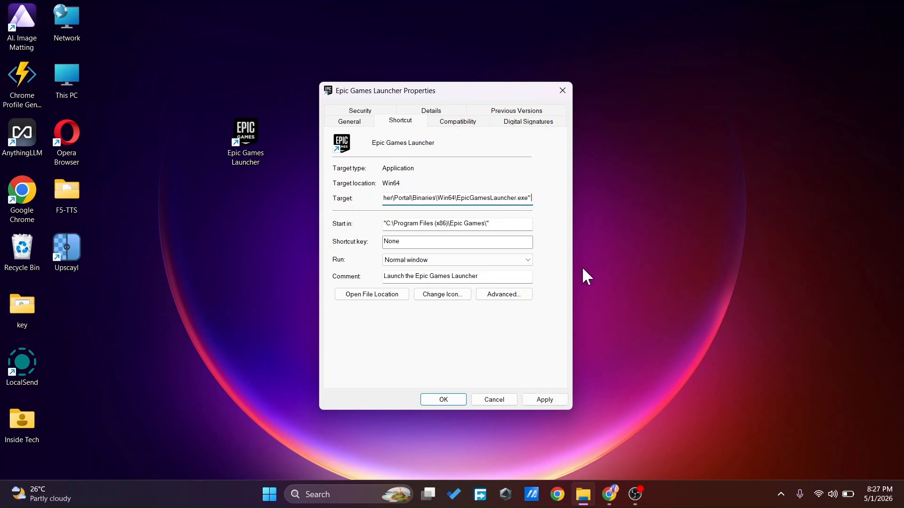
text(-)
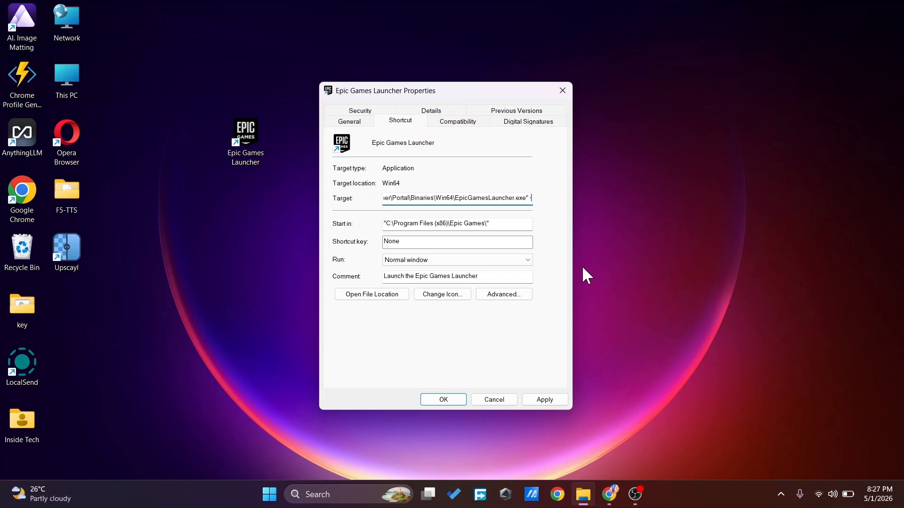
text(OpenG)
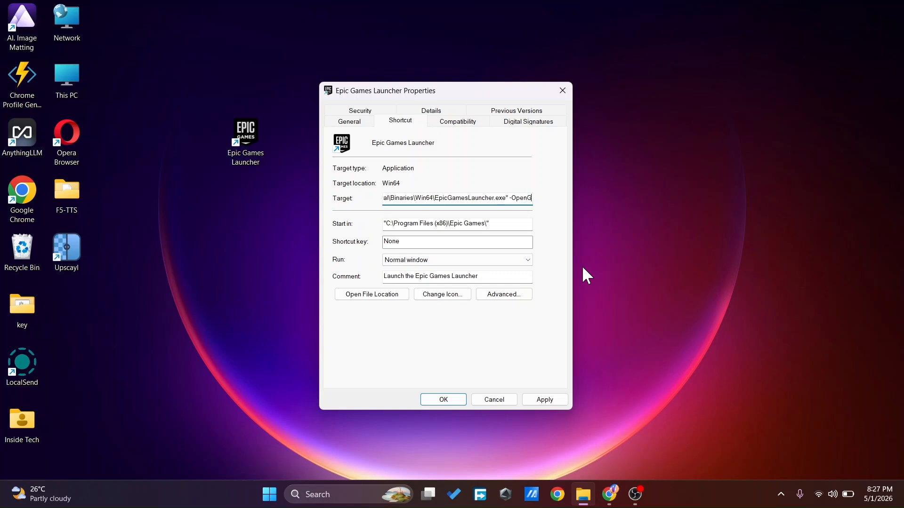
text(L)
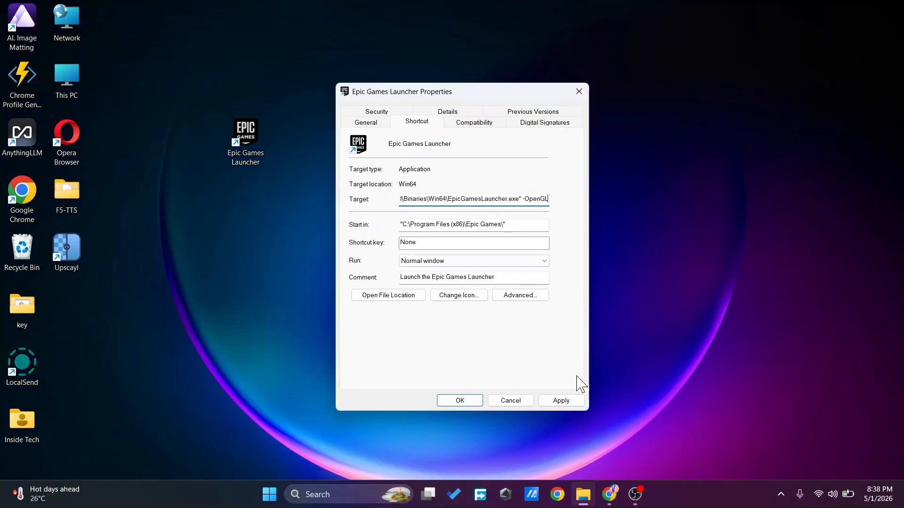
click(577, 400)
click(460, 401)
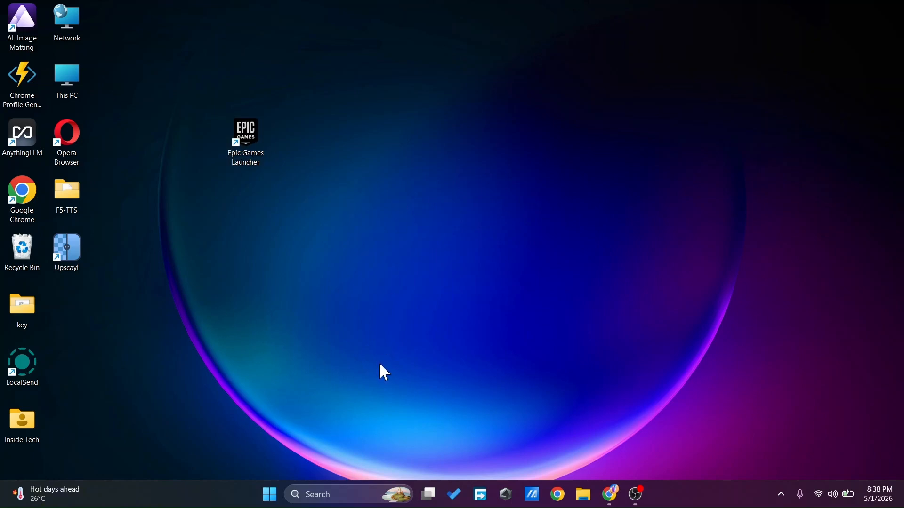
- Open Control Panel through Windows search and go to its Programs and Features page
click(361, 494)
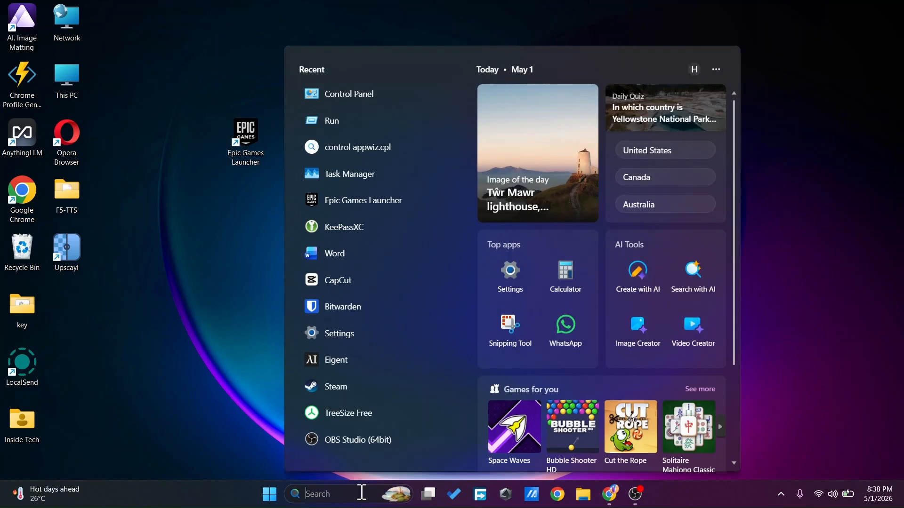
text(CONTROL)
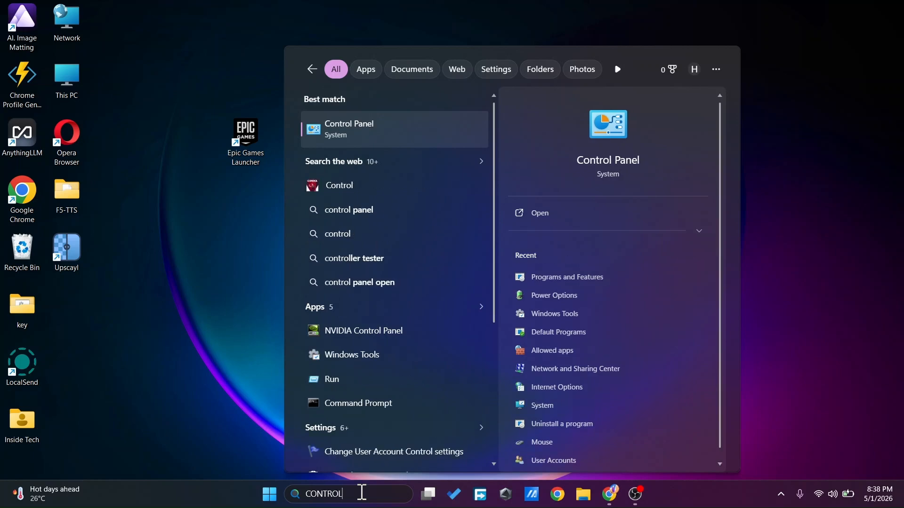
key(Return)
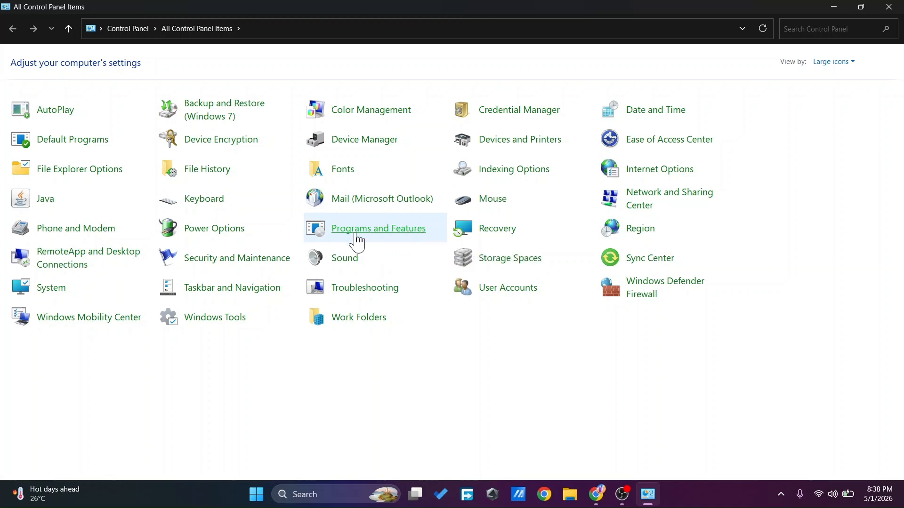
click(383, 233)
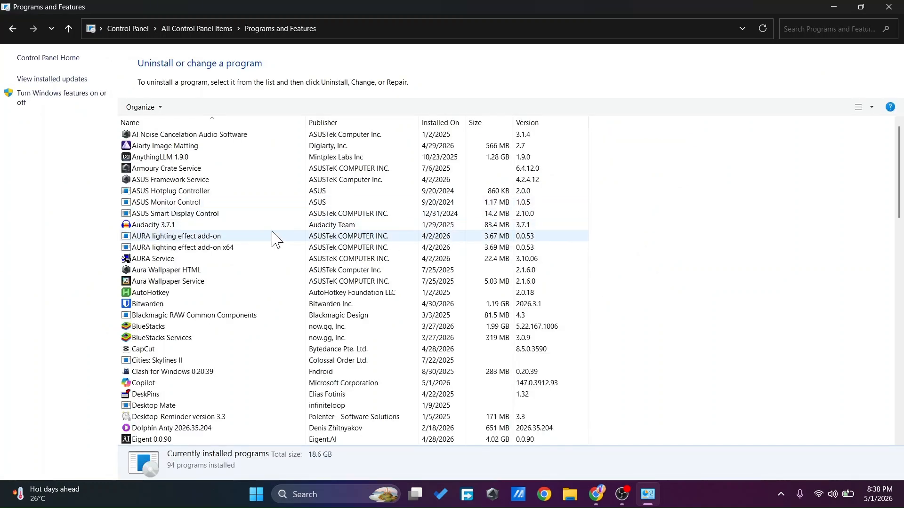
- Try to repair the Epic Games Launcher installation from the installed programs list, and dismiss the installer dialogs
click(273, 236)
text(ep)
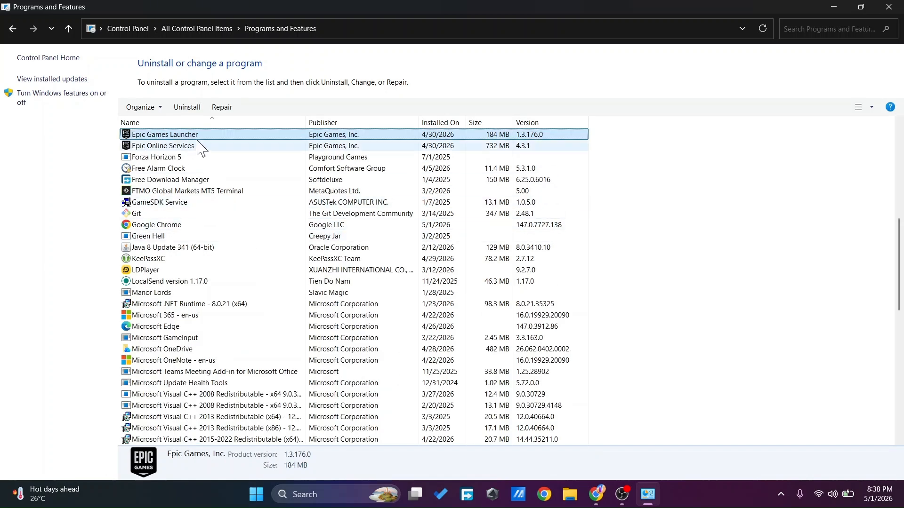
right_click(184, 137)
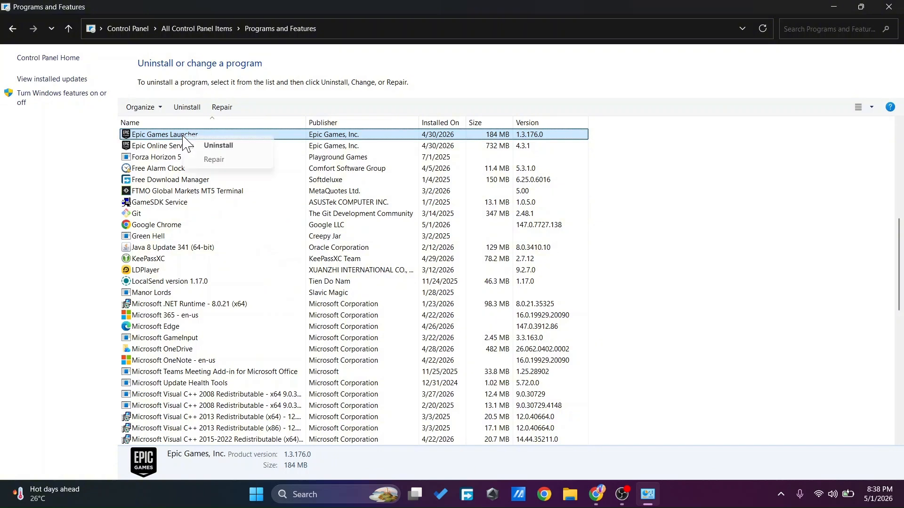
click(229, 160)
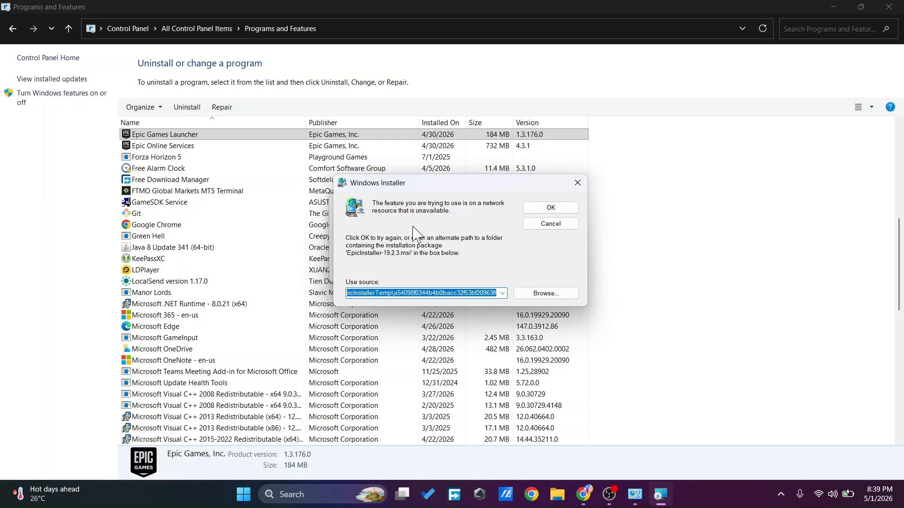
click(577, 183)
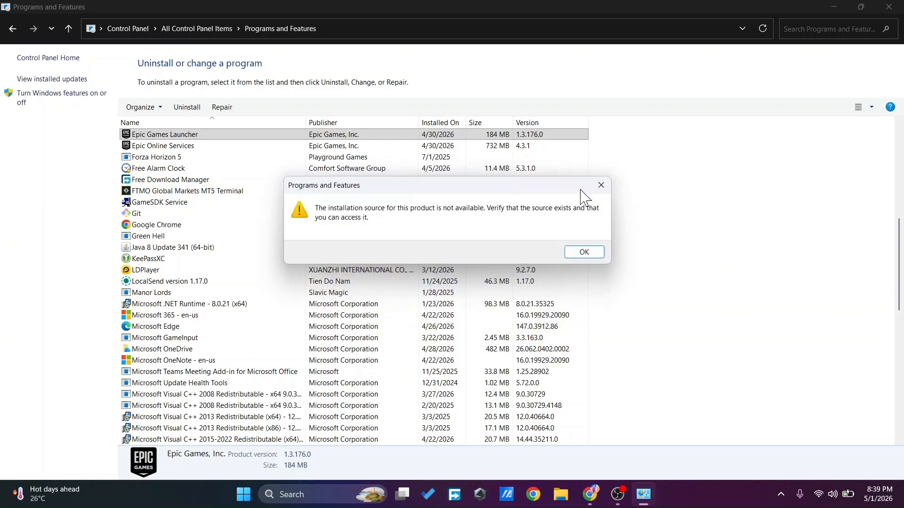
click(583, 253)
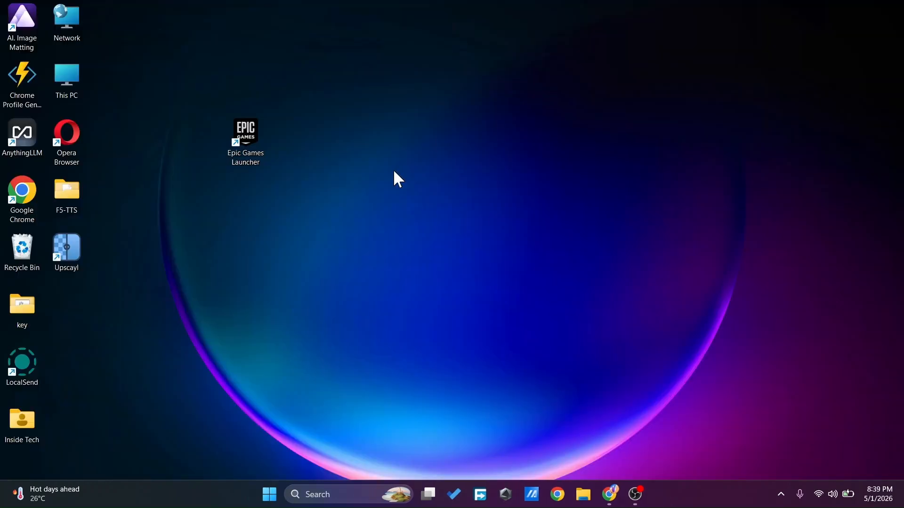